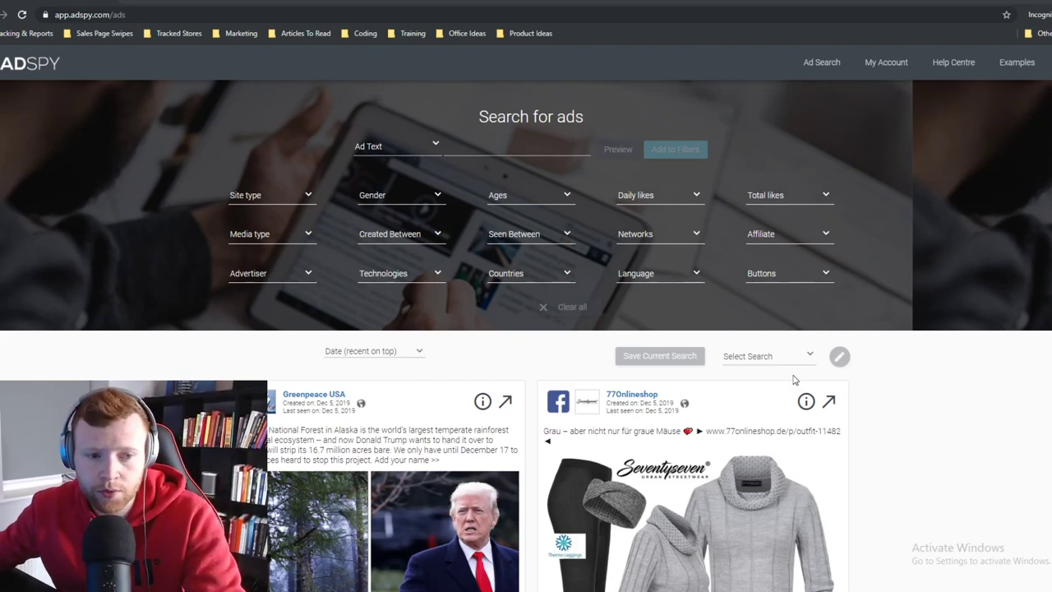
Set the Created Between filter to 24 Nov 2019 through 5 Dec 2019.
scroll(458, 179, "down", 1)
scroll(458, 179, "up", 1)
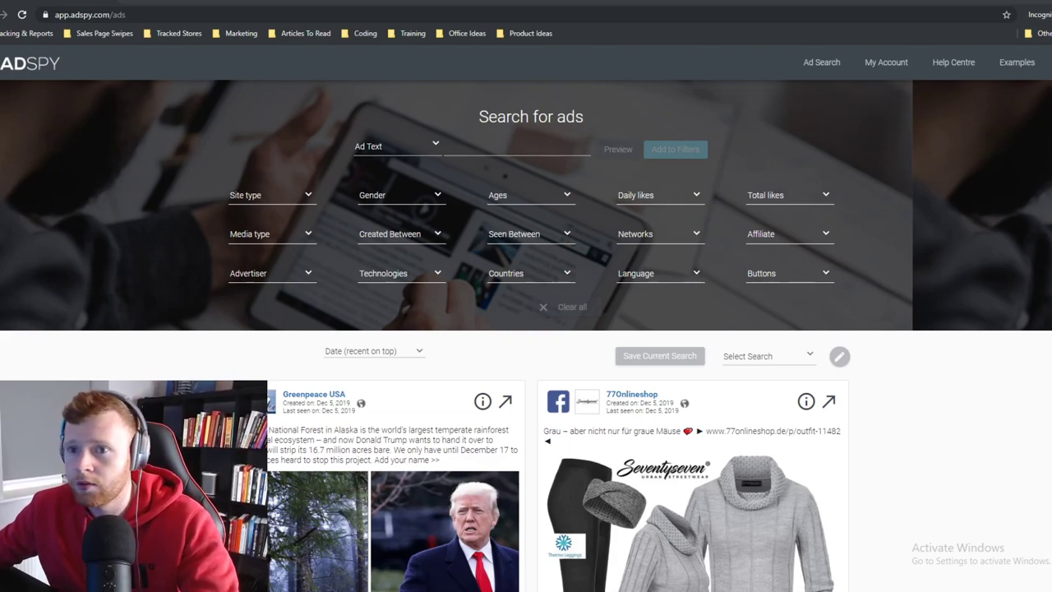
left_click(392, 237)
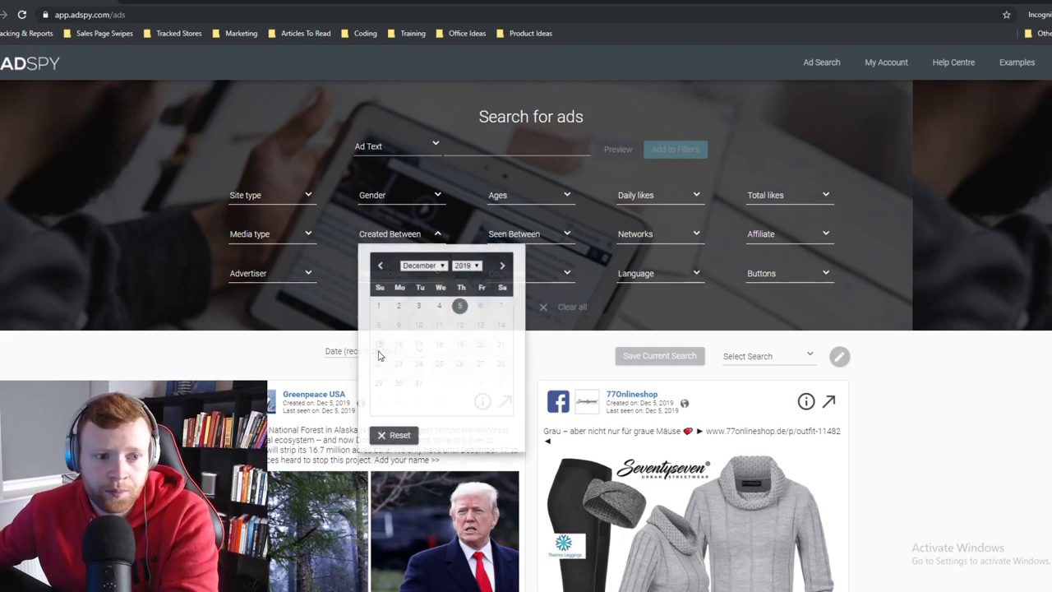
left_click(380, 265)
left_click(379, 384)
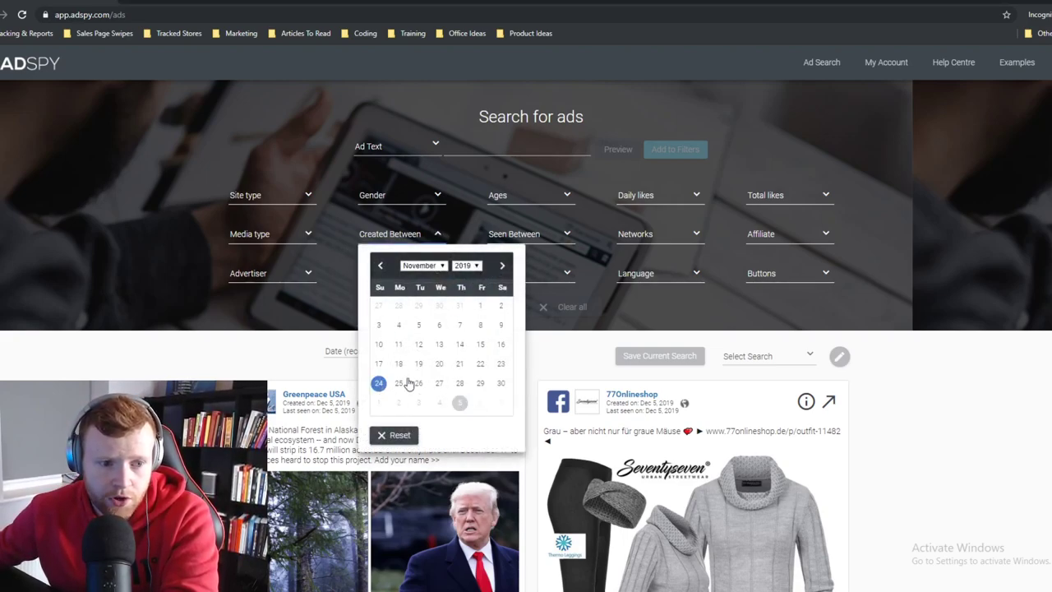
left_click(501, 266)
left_click(459, 308)
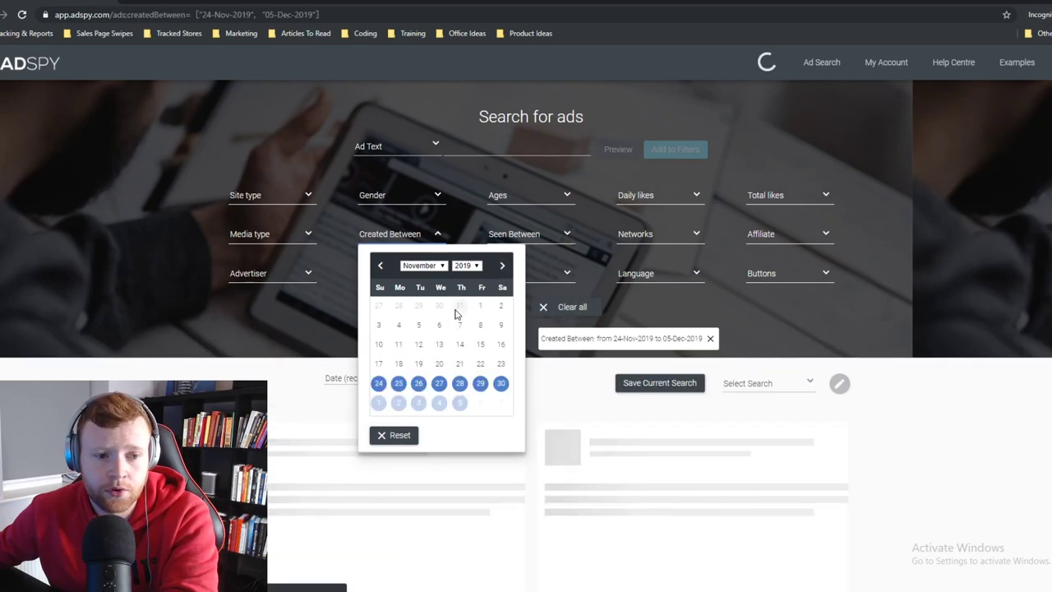
Set the Seen Between filter to the same 24 Nov to 5 Dec 2019 range.
left_click(522, 235)
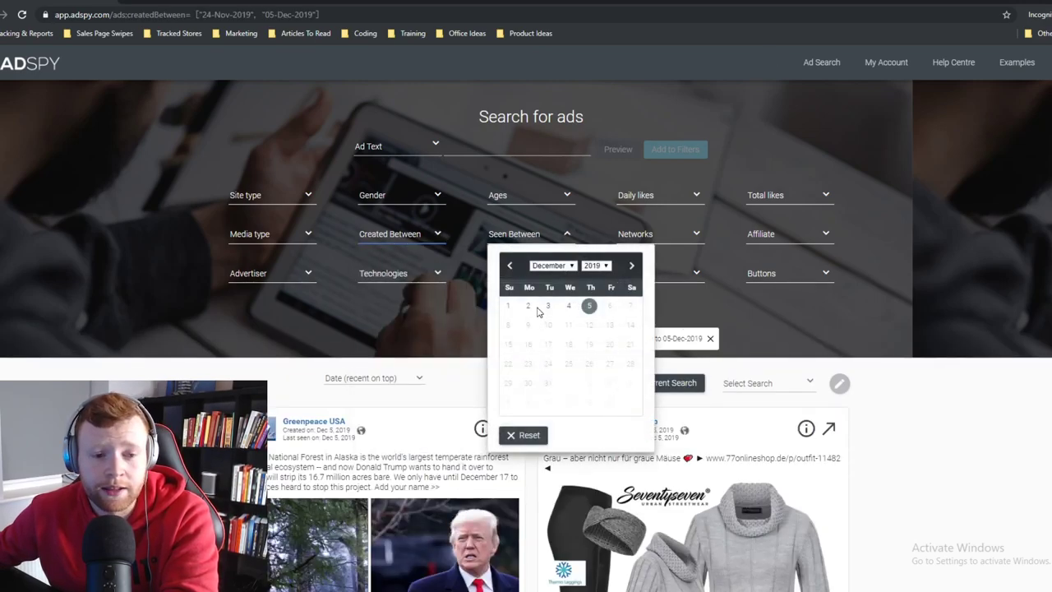
left_click(507, 385)
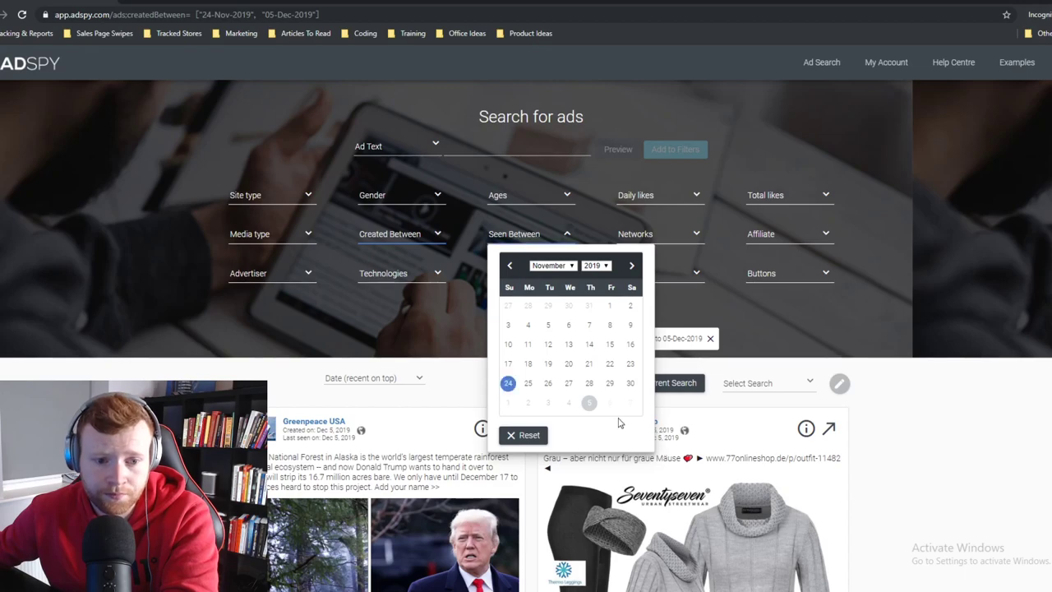
left_click(631, 266)
left_click(589, 306)
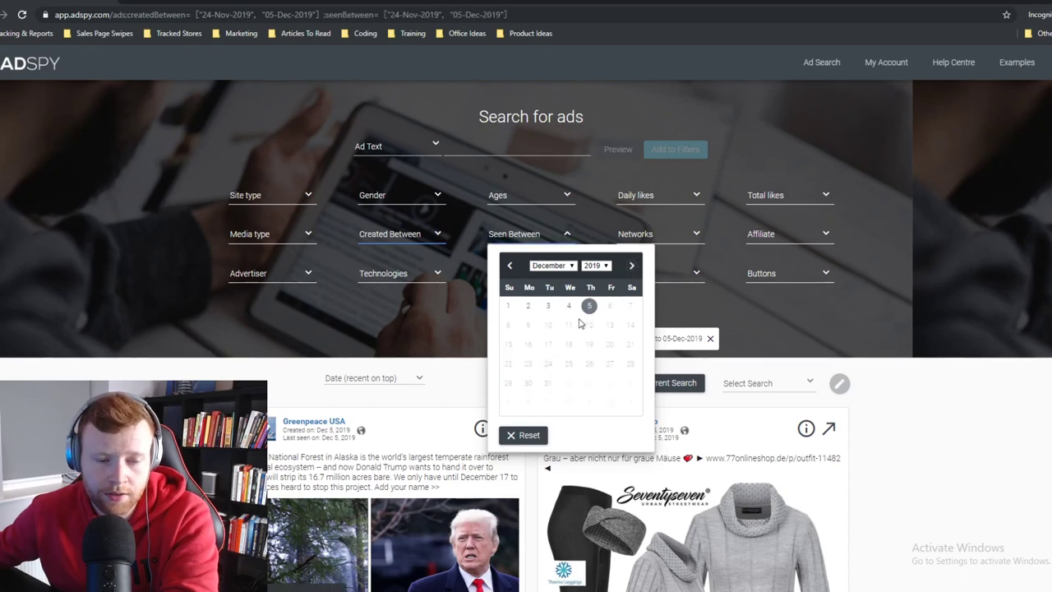
left_click(350, 429)
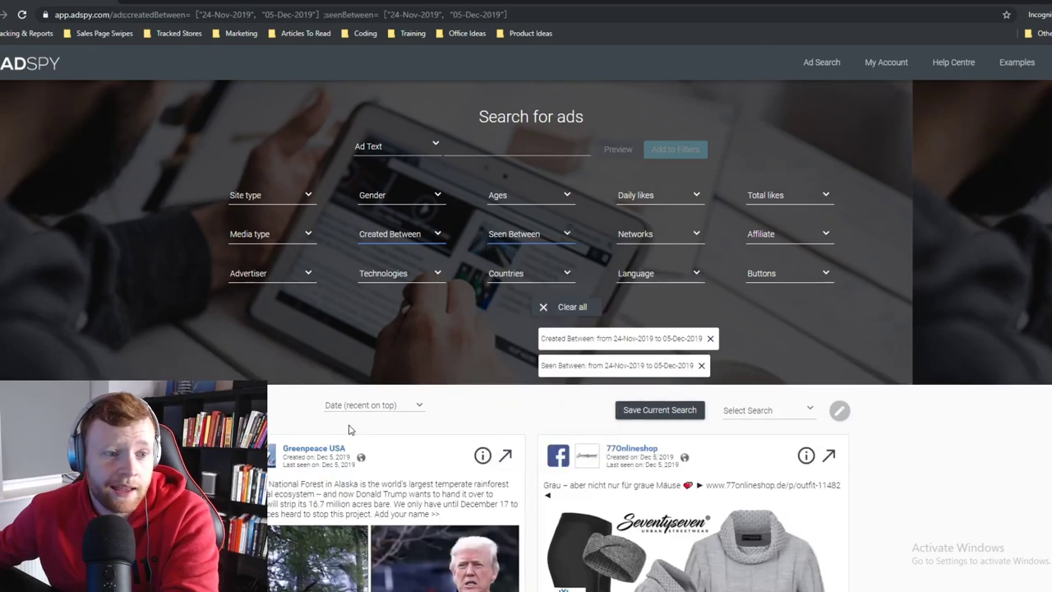
Search the Technologies list for 'shopify' and apply the Shopify filter.
left_click(411, 275)
type("shopify")
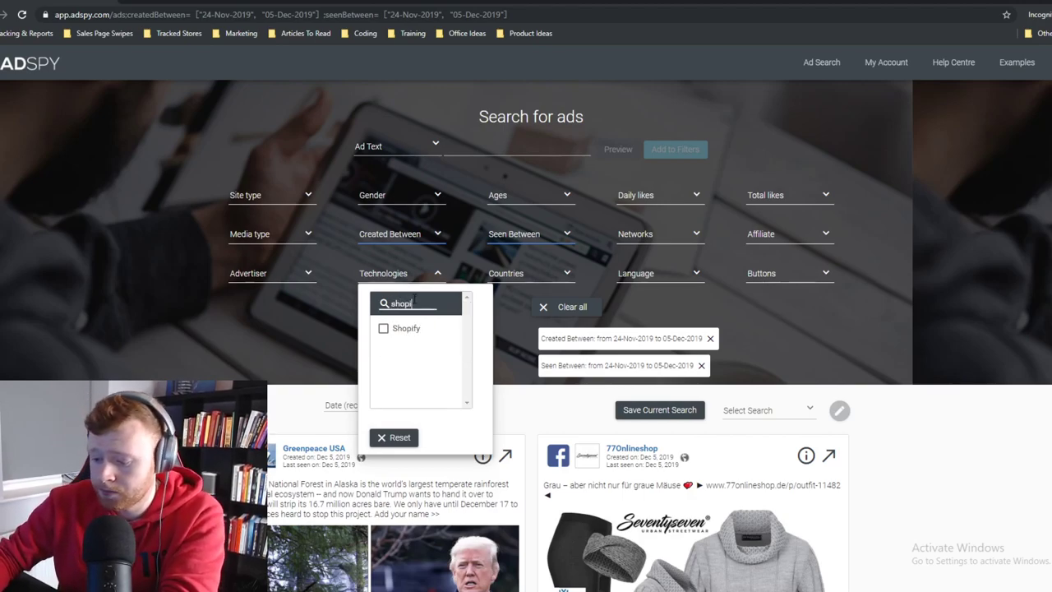
left_click(384, 328)
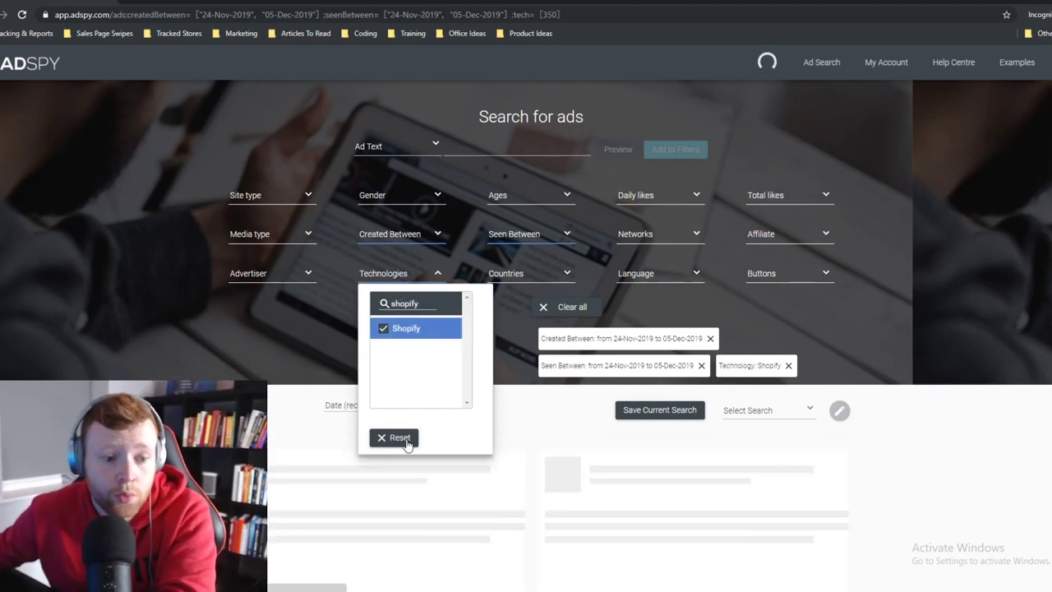
left_click(204, 340)
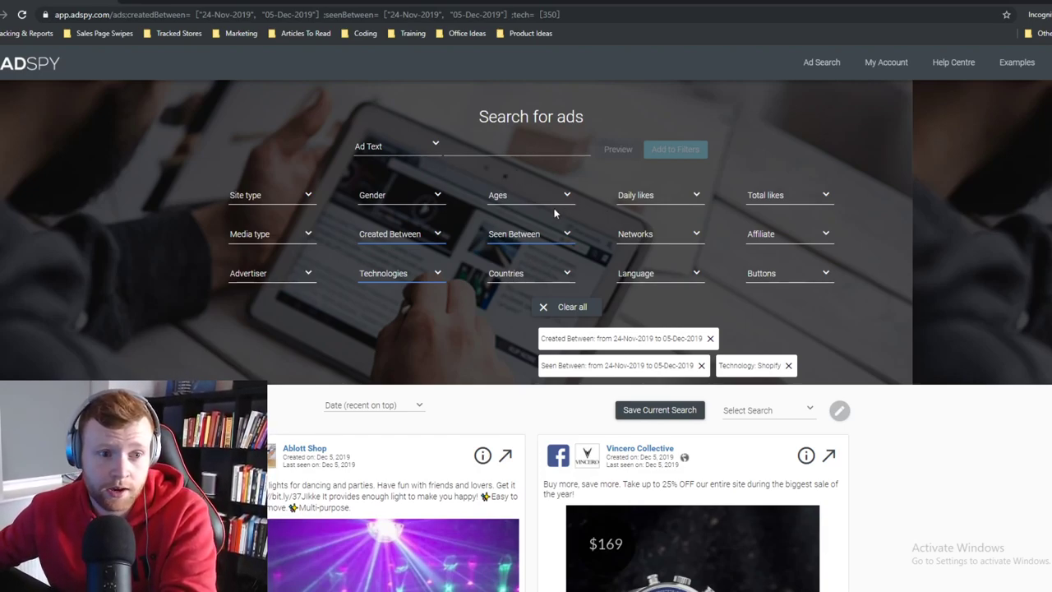
Search the Countries list for 'united' and apply the United States filter.
scroll(825, 312, "down", 1)
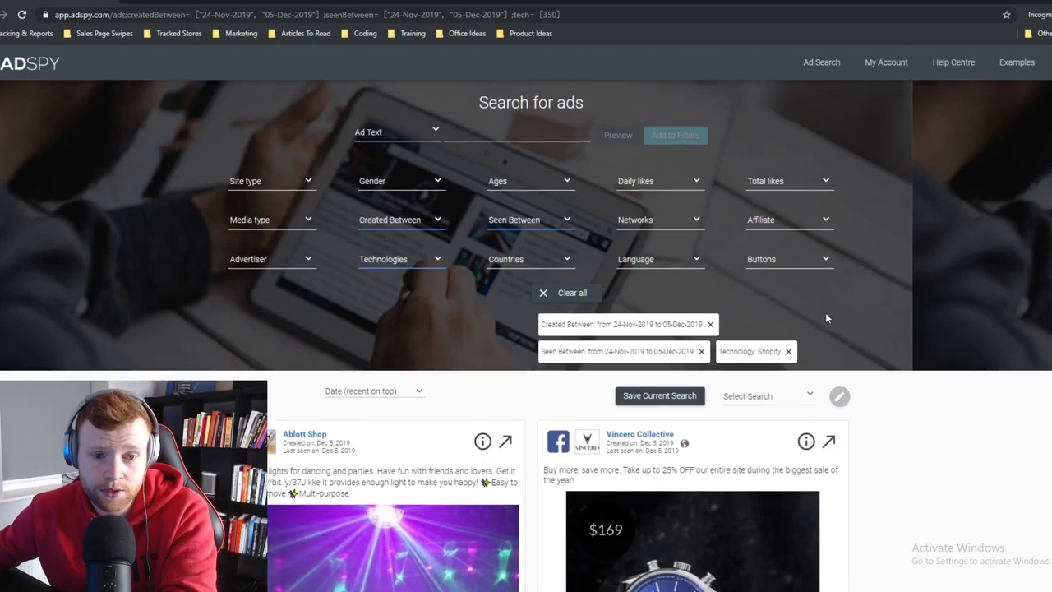
left_click(538, 222)
left_click(531, 243)
type("y")
key("BackSpace")
type("united")
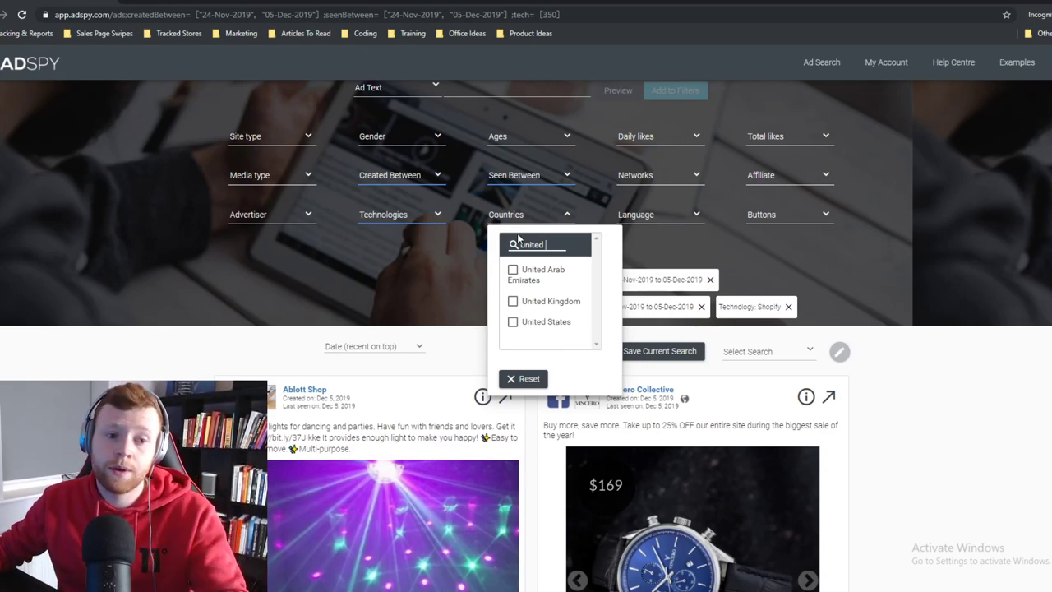
left_click(549, 322)
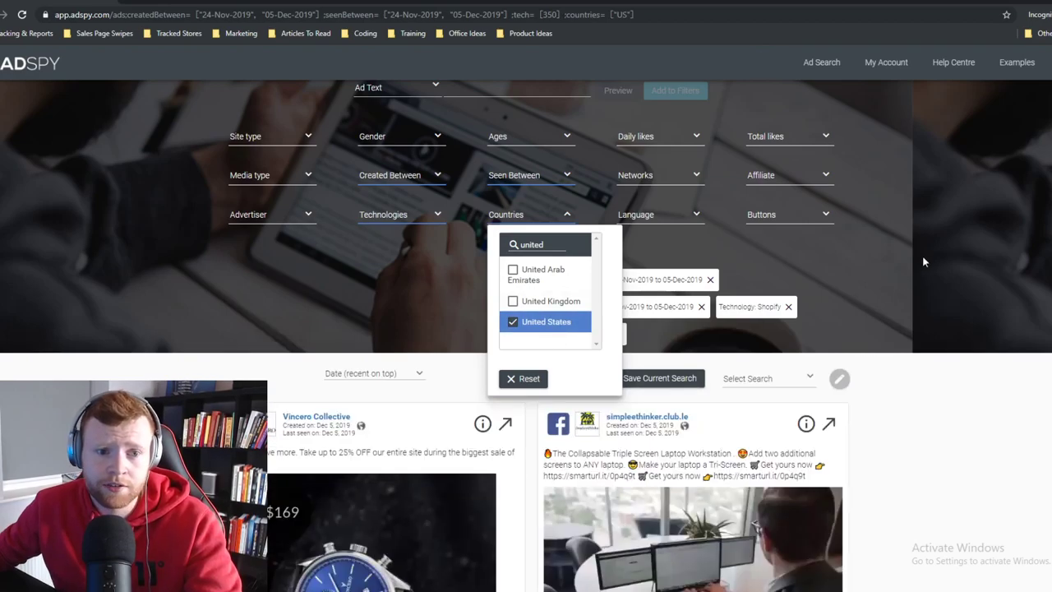
left_click(843, 397)
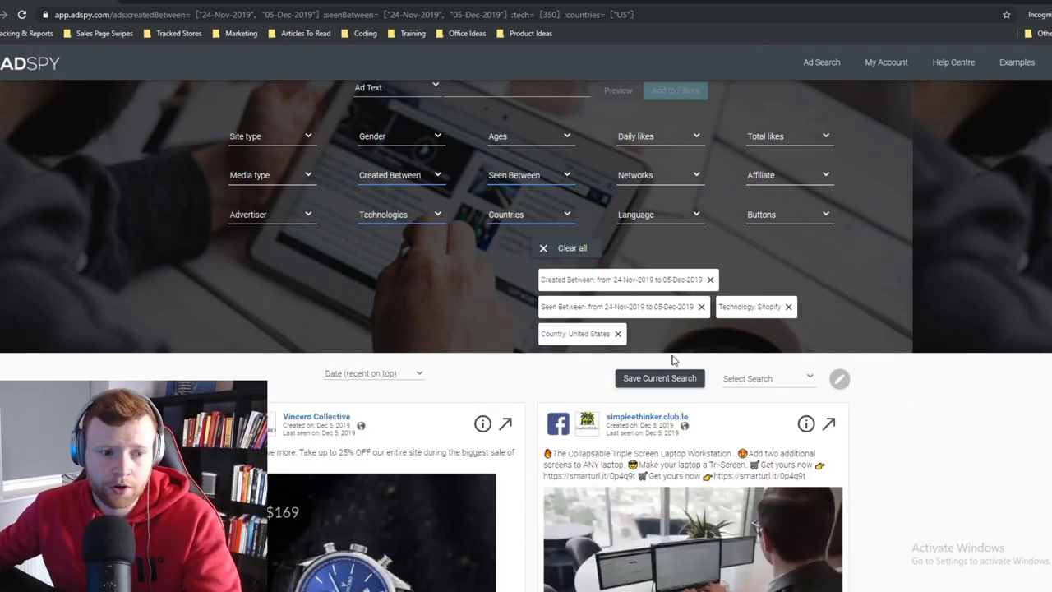
scroll(676, 361, "down", 1)
scroll(837, 306, "down", 1)
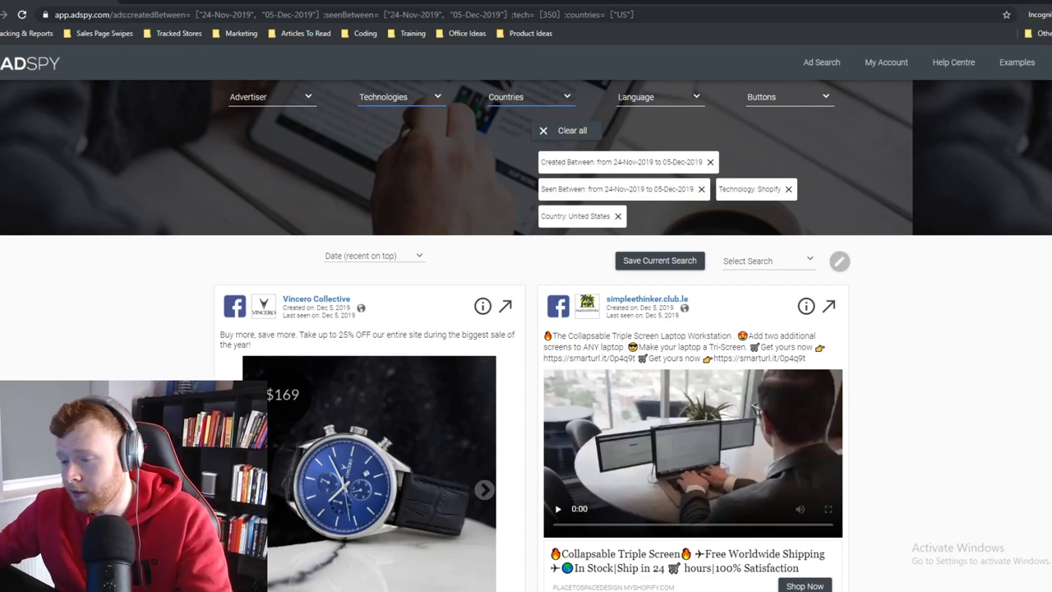
scroll(481, 362, "down", 2)
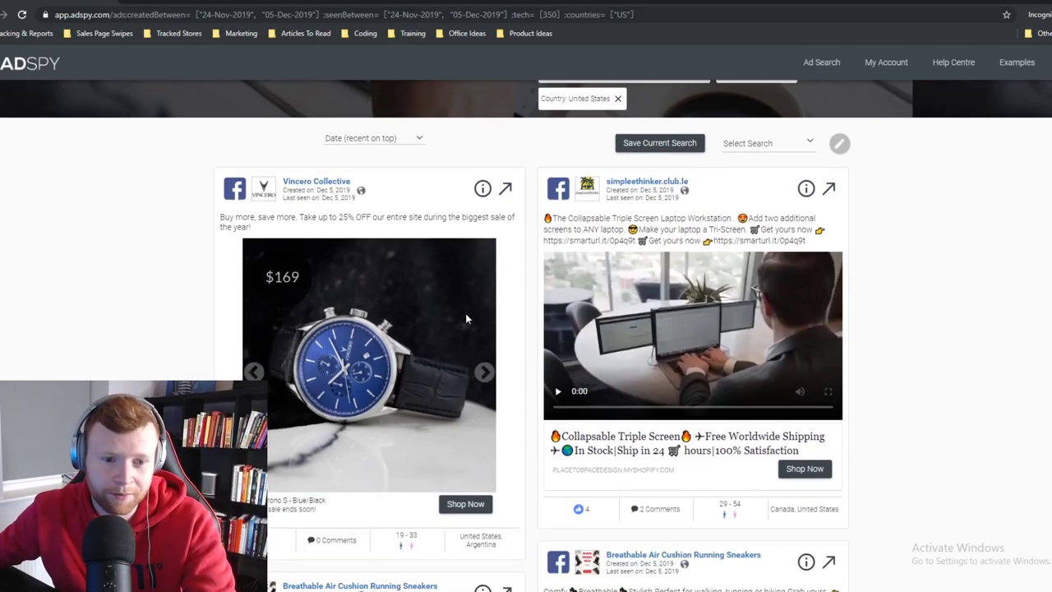
scroll(680, 310, "up", 4)
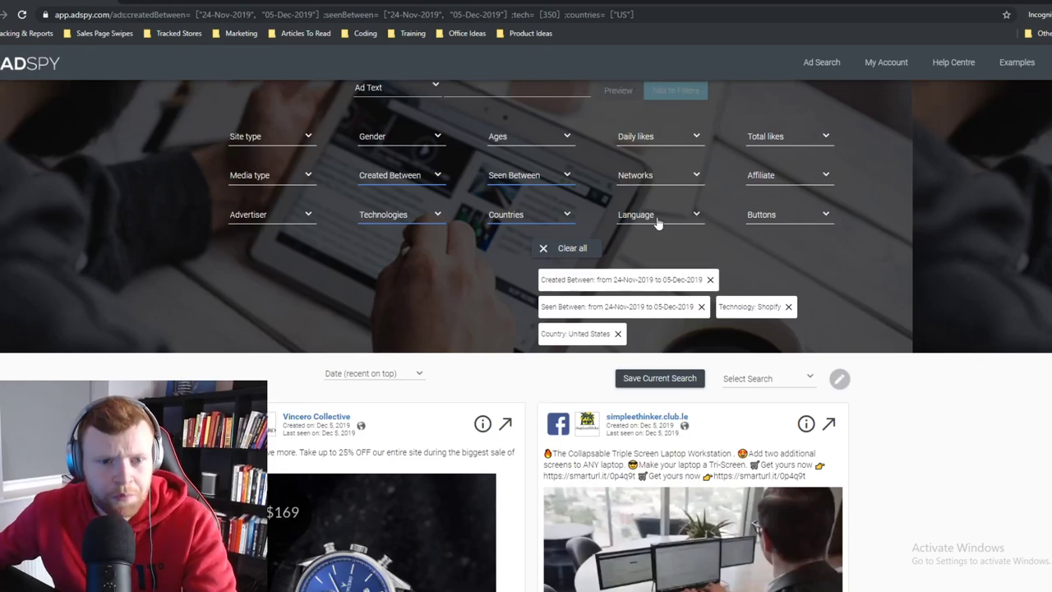
left_click(354, 374)
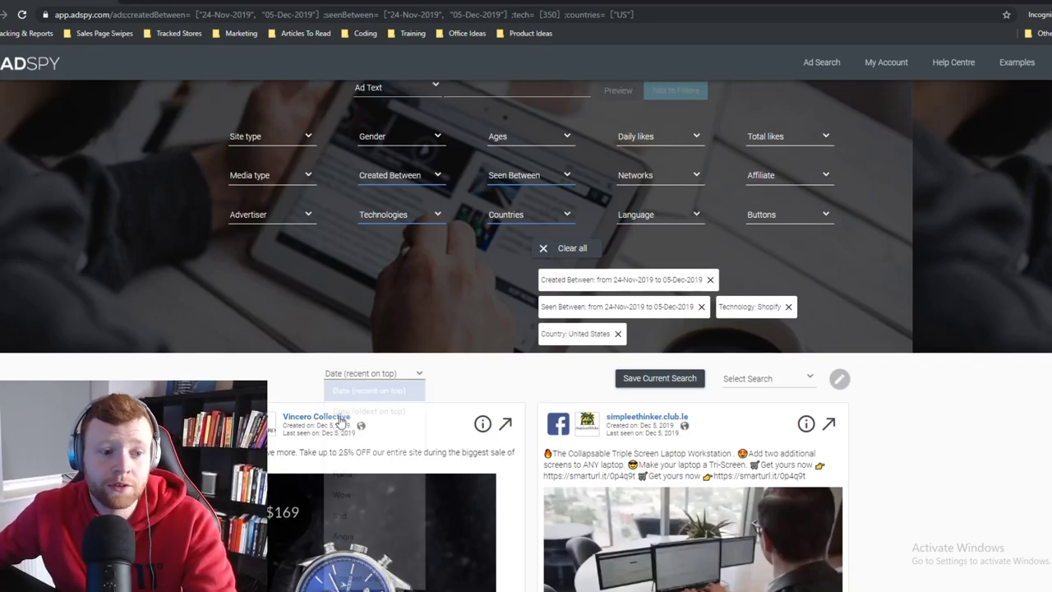
left_click(354, 432)
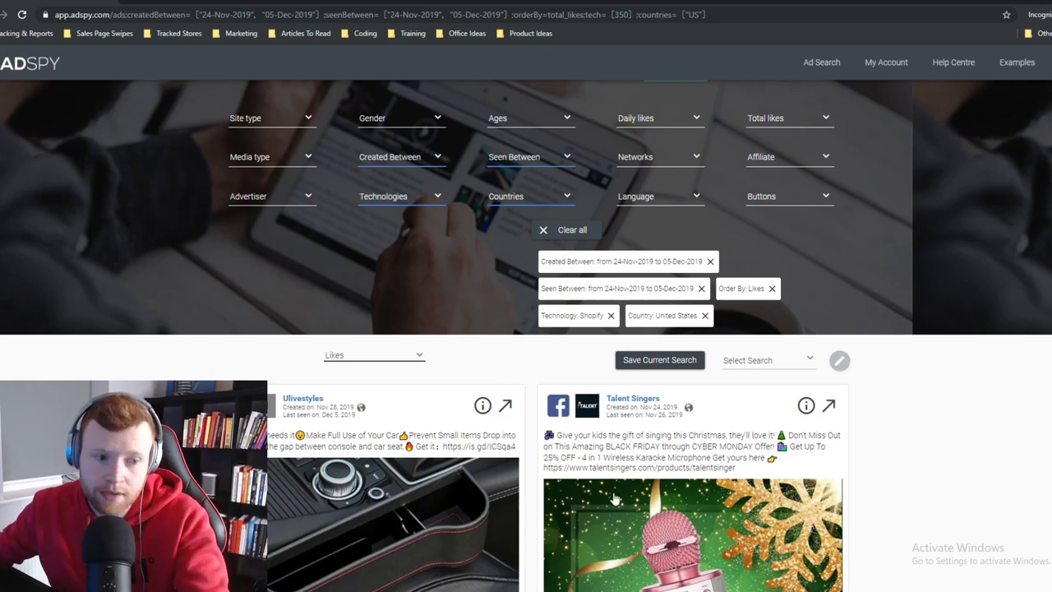
scroll(608, 476, "down", 4)
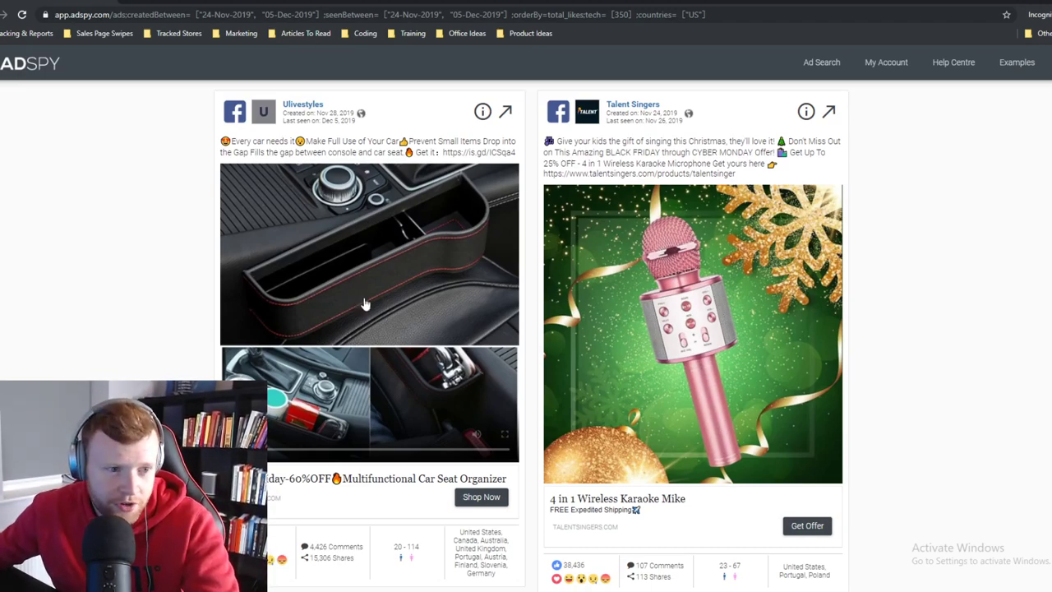
scroll(386, 448, "down", 1)
scroll(359, 443, "up", 2)
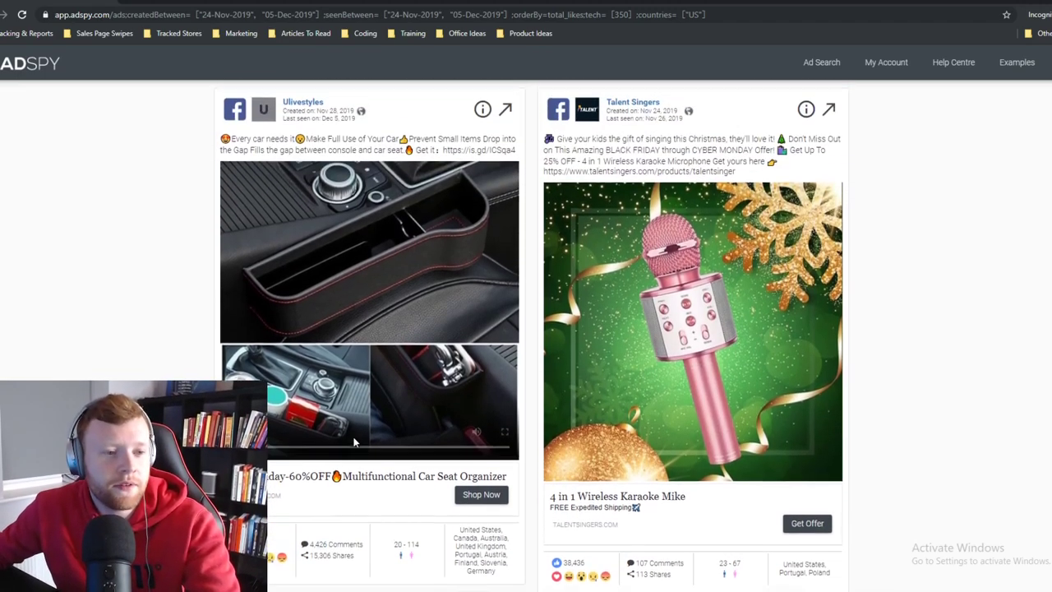
scroll(369, 441, "up", 1)
scroll(371, 442, "down", 1)
scroll(374, 445, "down", 2)
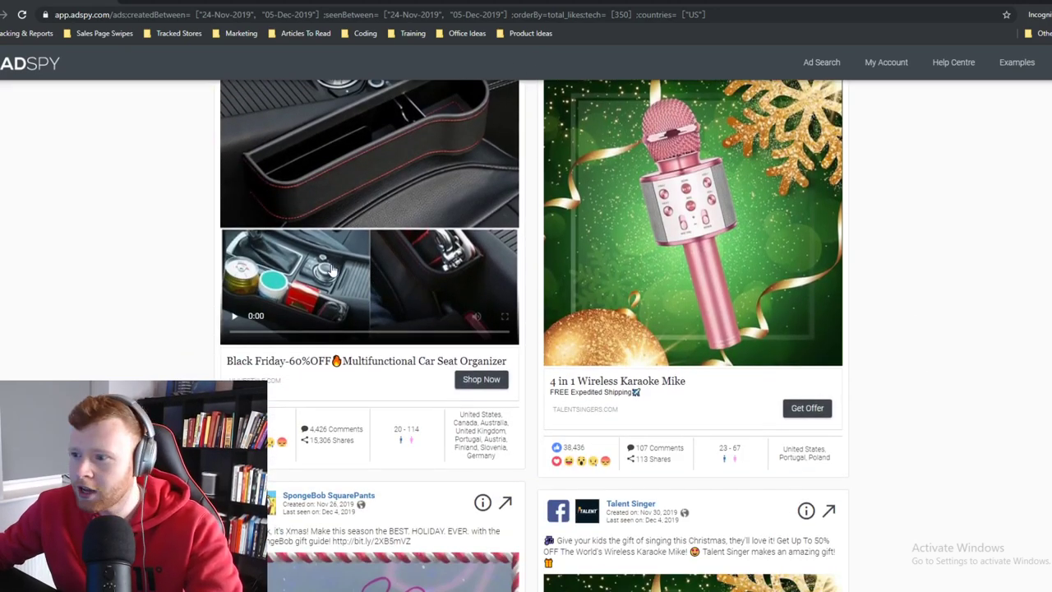
scroll(324, 315, "up", 1)
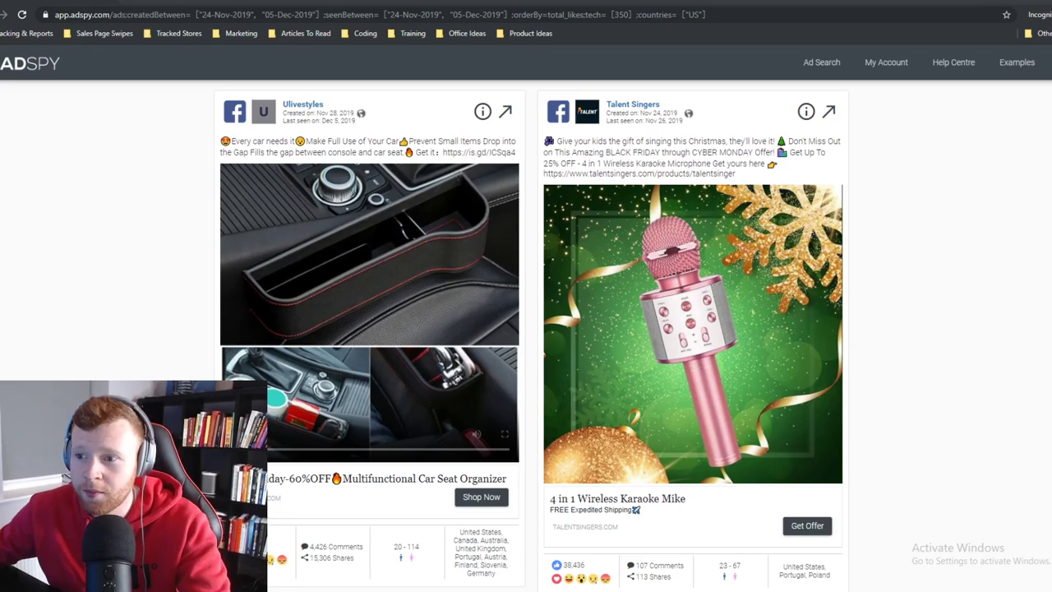
scroll(583, 386, "down", 5)
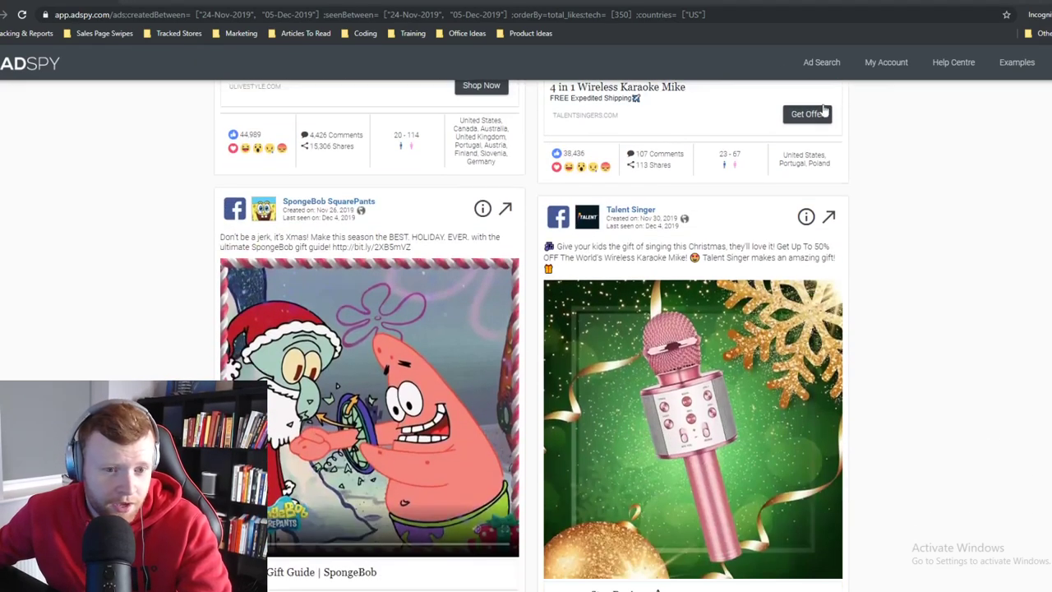
scroll(583, 386, "up", 1)
scroll(388, 473, "up", 6)
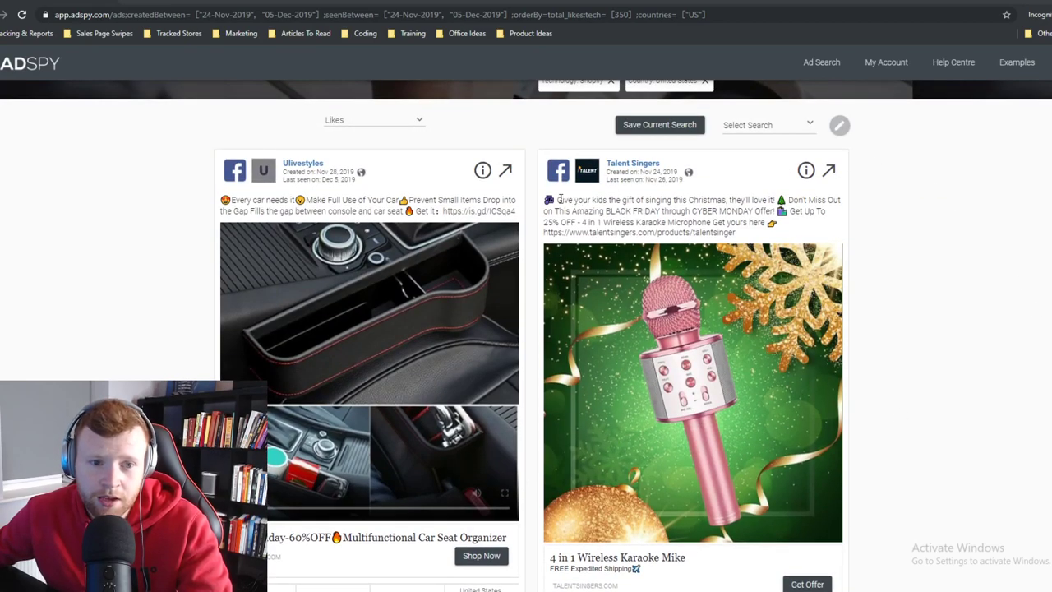
left_click_drag(558, 199, 754, 211)
scroll(752, 211, "down", 1)
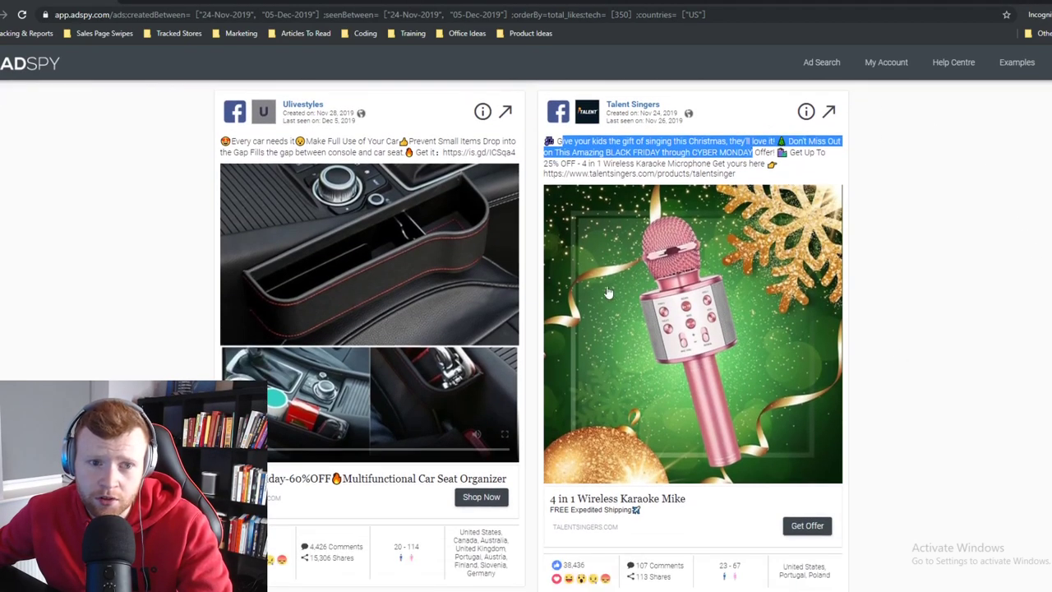
left_click(992, 188)
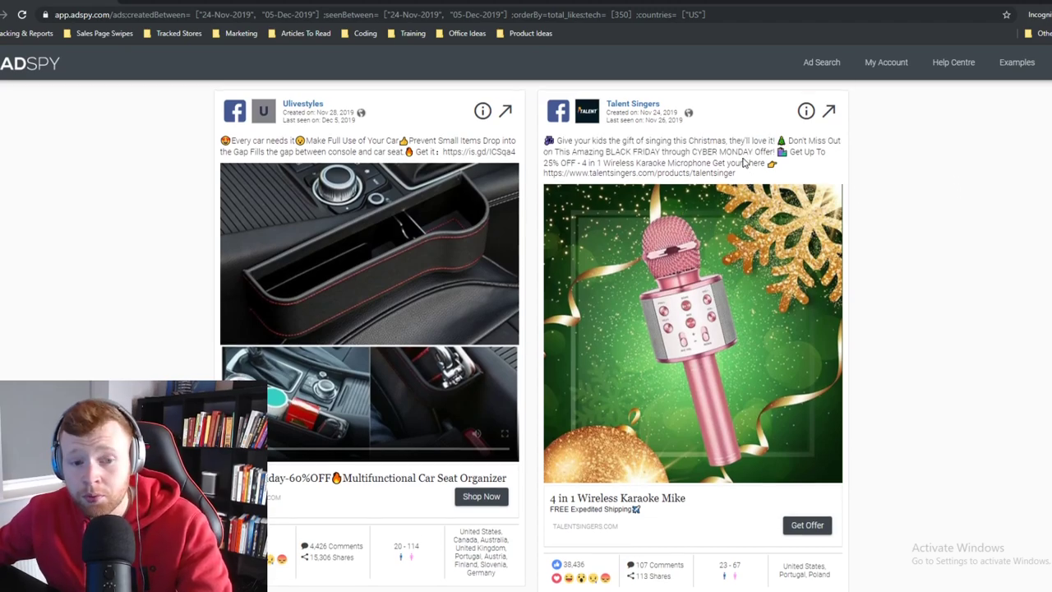
scroll(744, 163, "down", 1)
scroll(744, 163, "up", 5)
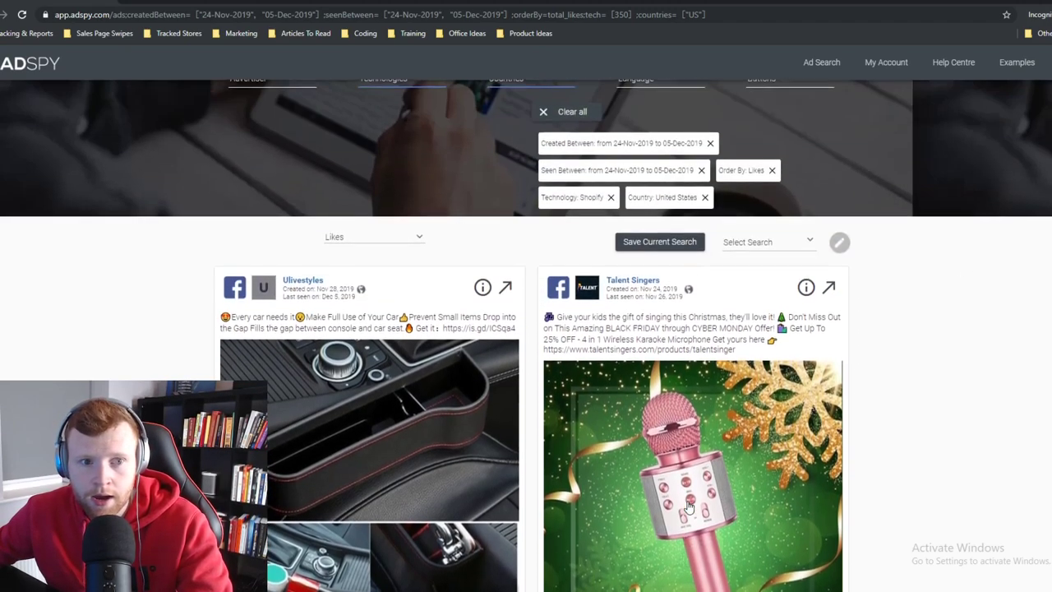
Open AliExpress in a new private tab and dismiss the new-user coupon popup.
key("ctrl+t")
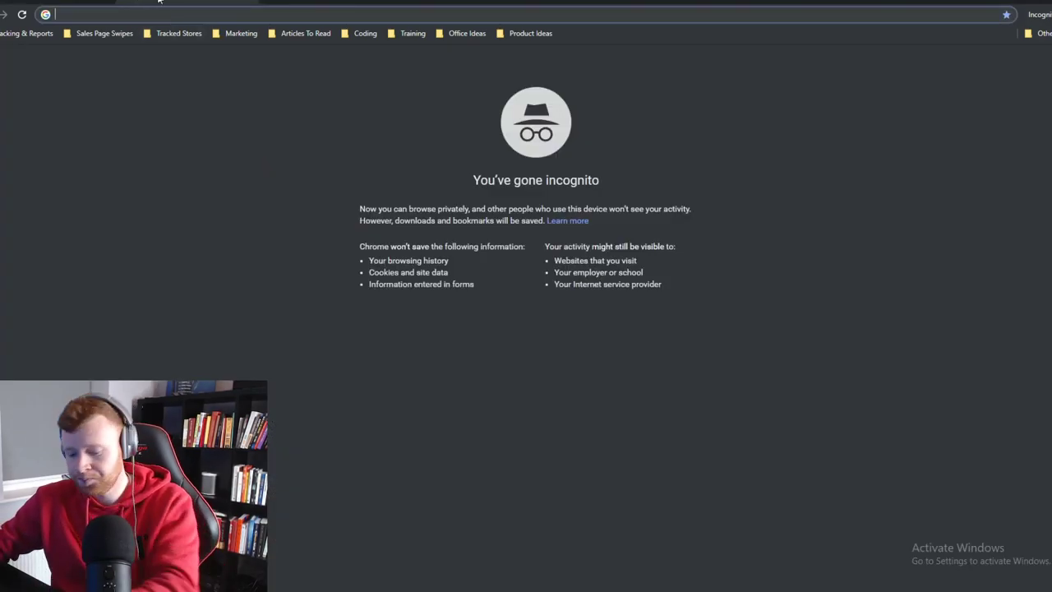
type("aliexpr")
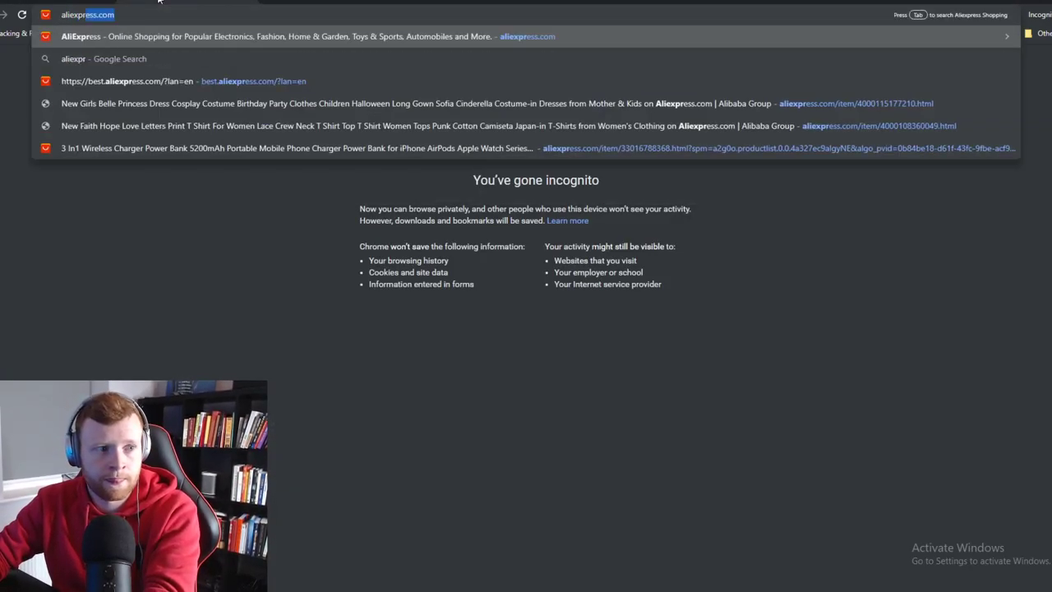
key("Return")
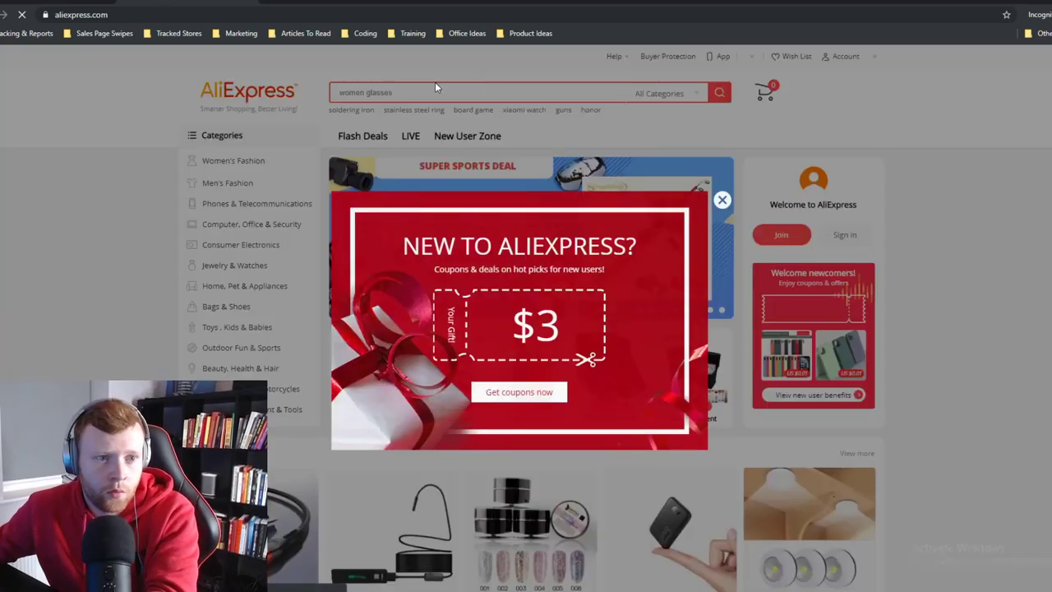
left_click(439, 87)
Search AliExpress for 'wireless karaoke microphone'.
left_click(430, 109)
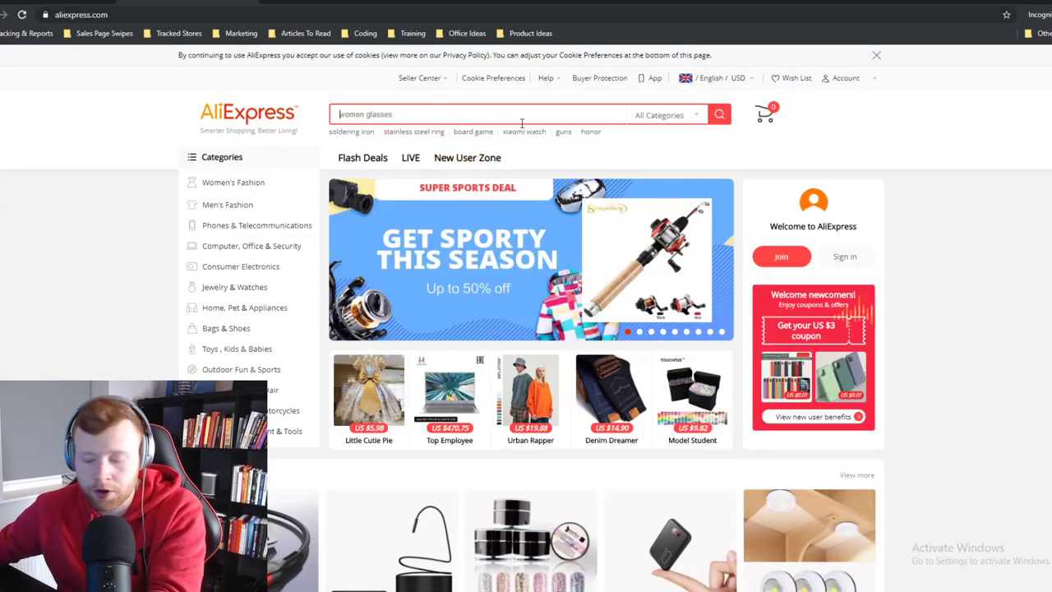
type("wireless")
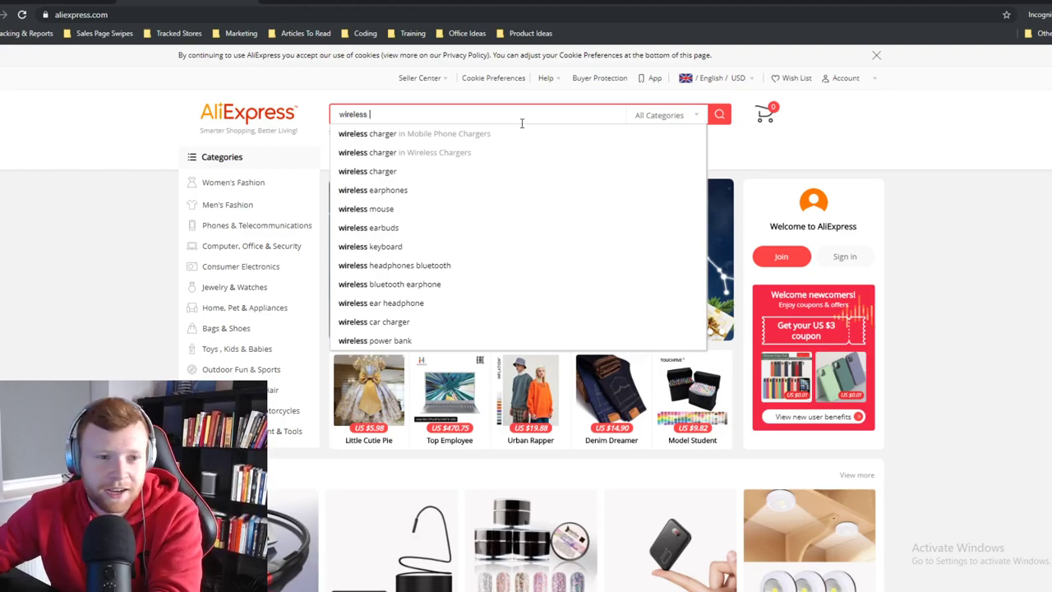
type("kar")
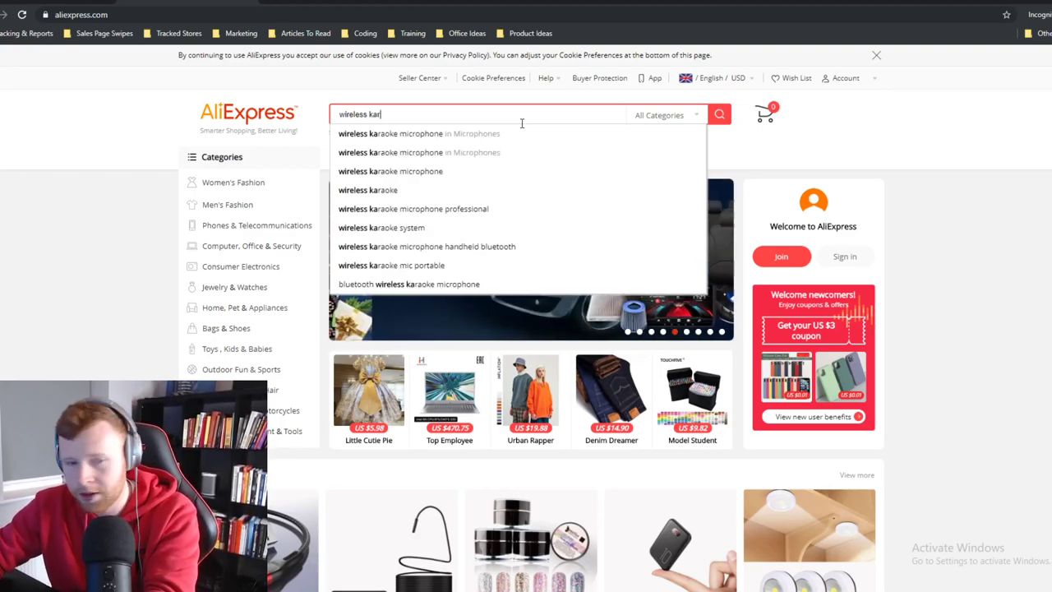
type("aoke")
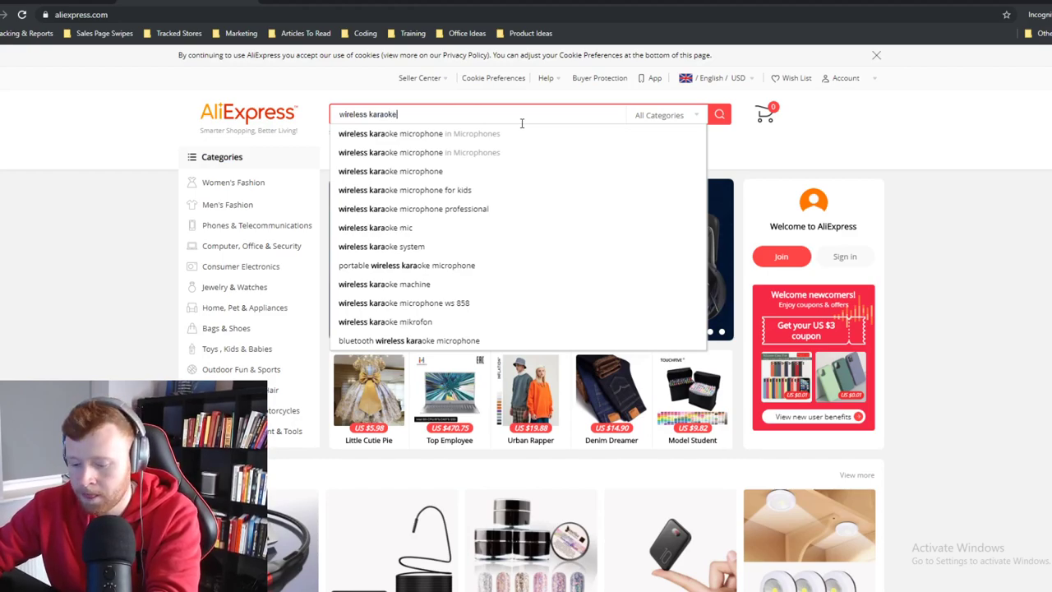
type(" micropho")
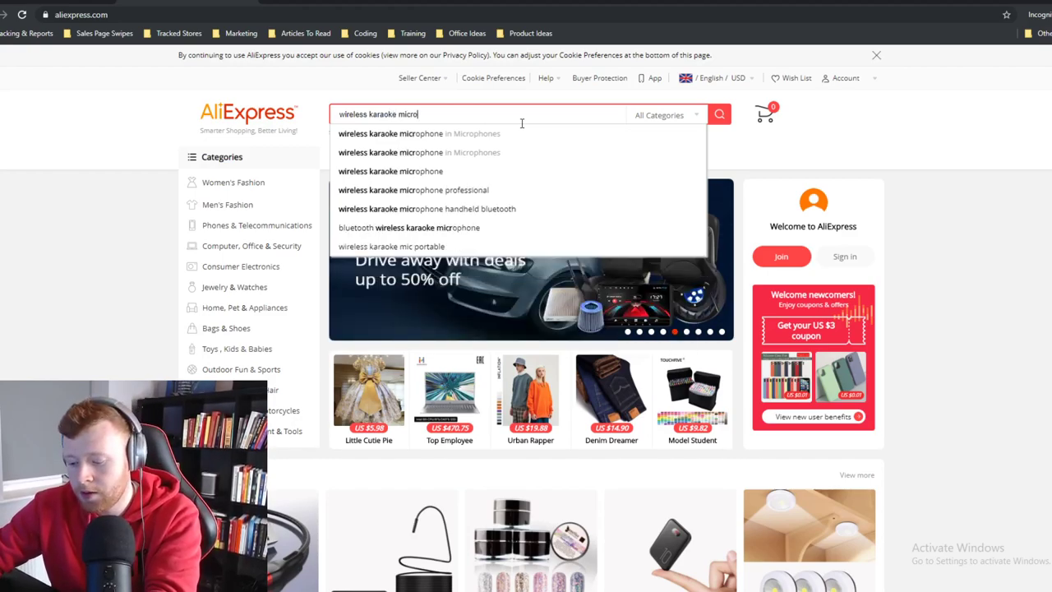
type("ne")
key("Return")
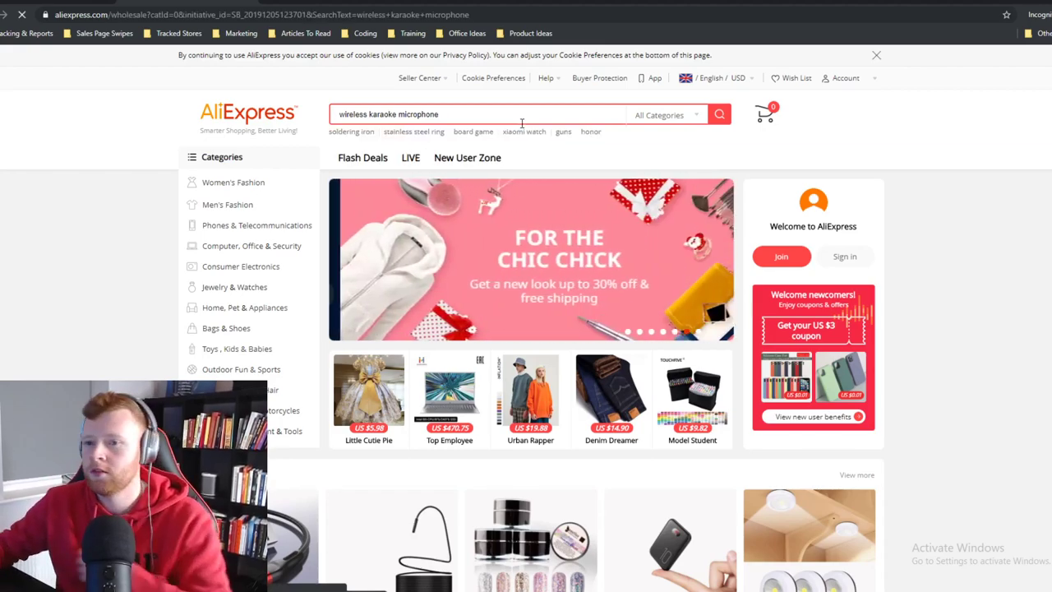